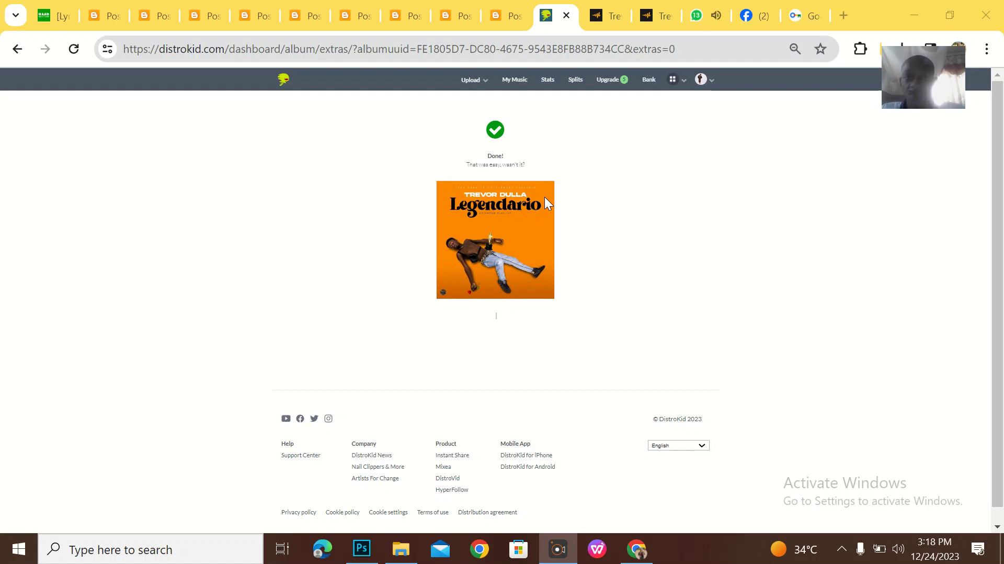
Step: Return to My music and open the Excess love single's release dashboard
left_click(515, 84)
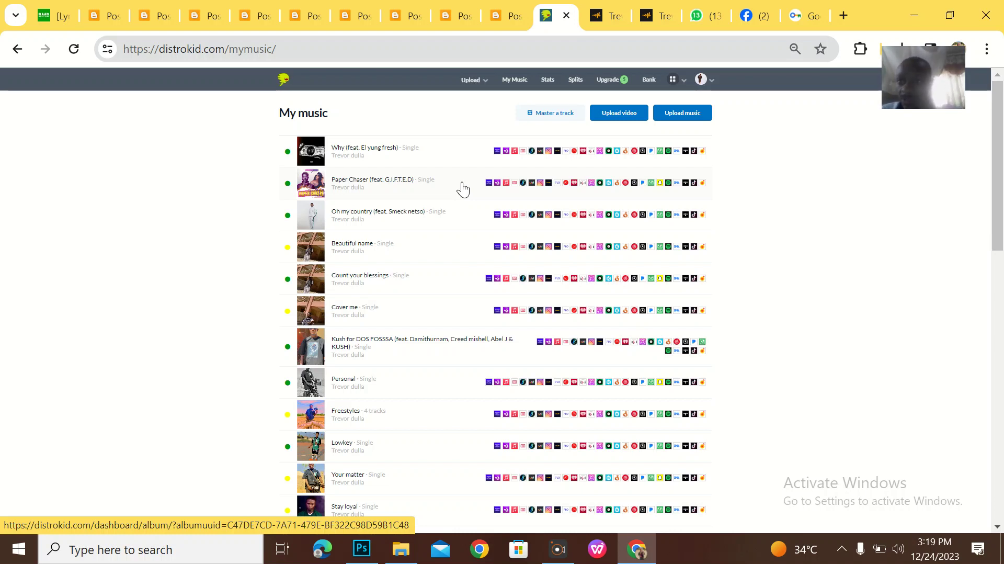
scroll(463, 189, "down", 10)
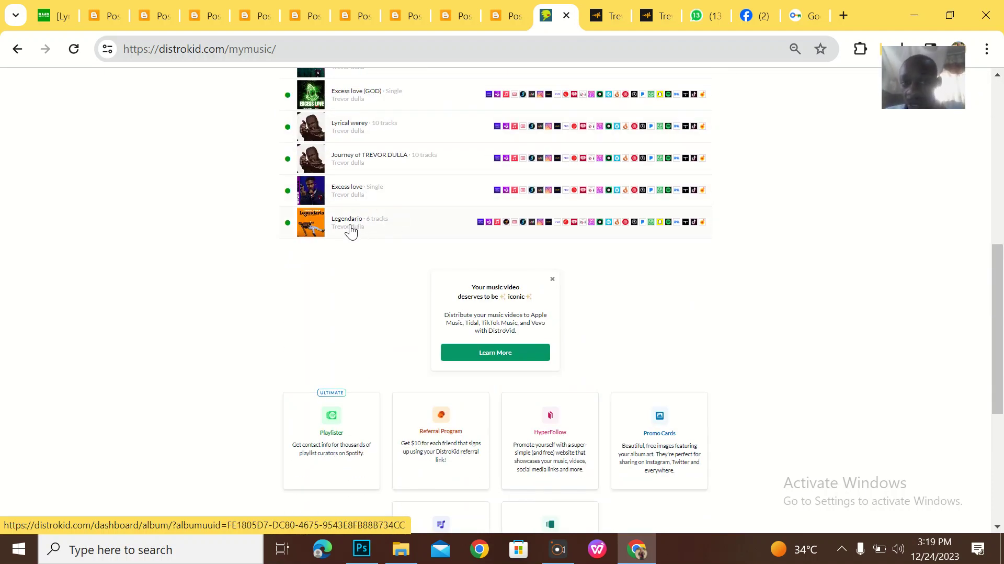
left_click(351, 194)
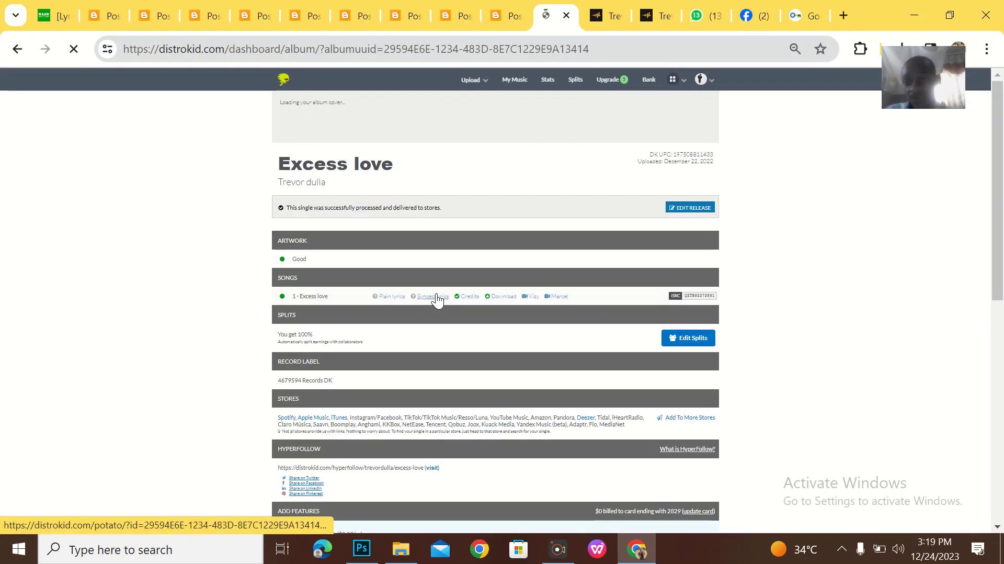
Step: Add the free Audiomack feature to the Excess love single
scroll(437, 300, "down", 3)
scroll(438, 298, "down", 3)
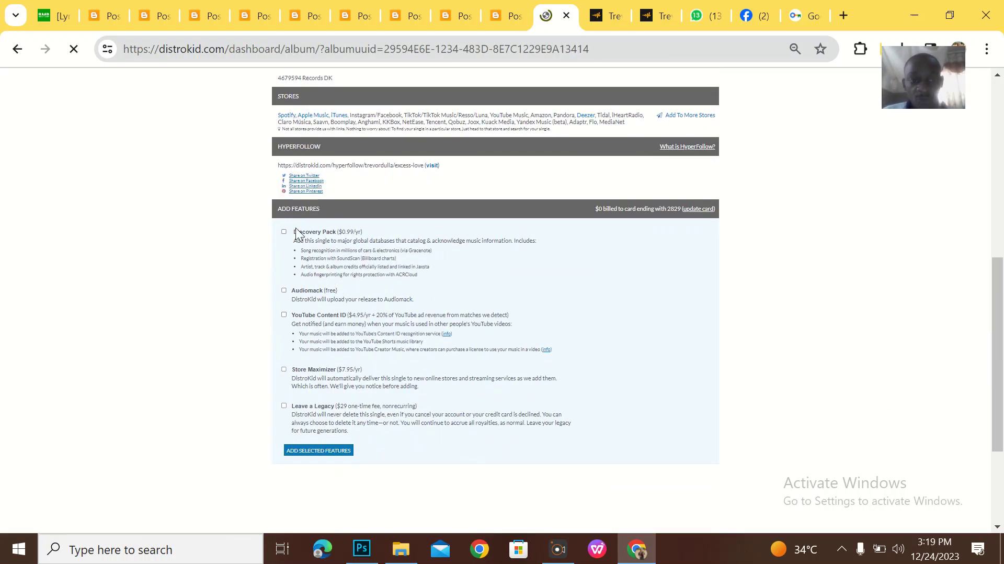
triple_click(279, 213)
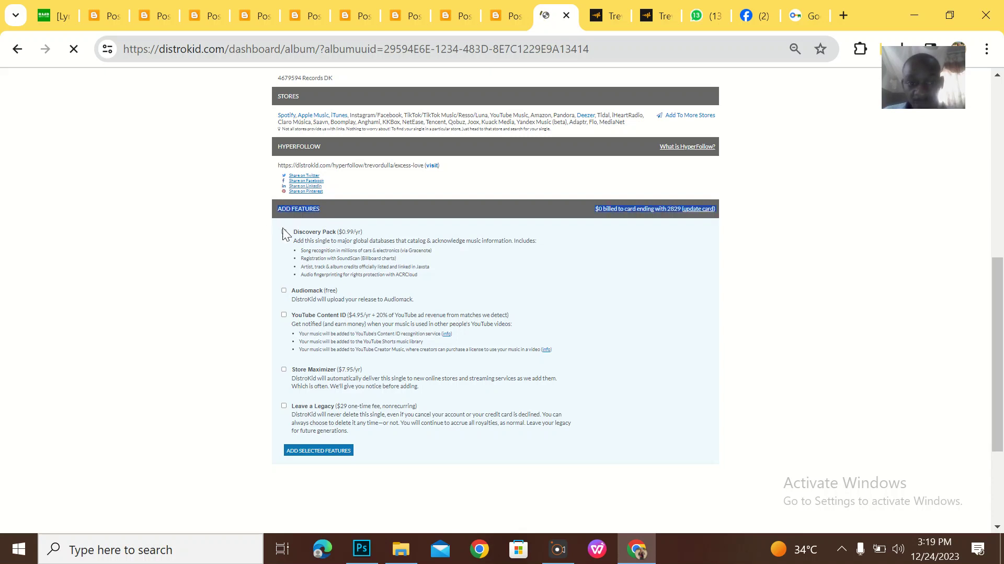
left_click(284, 291)
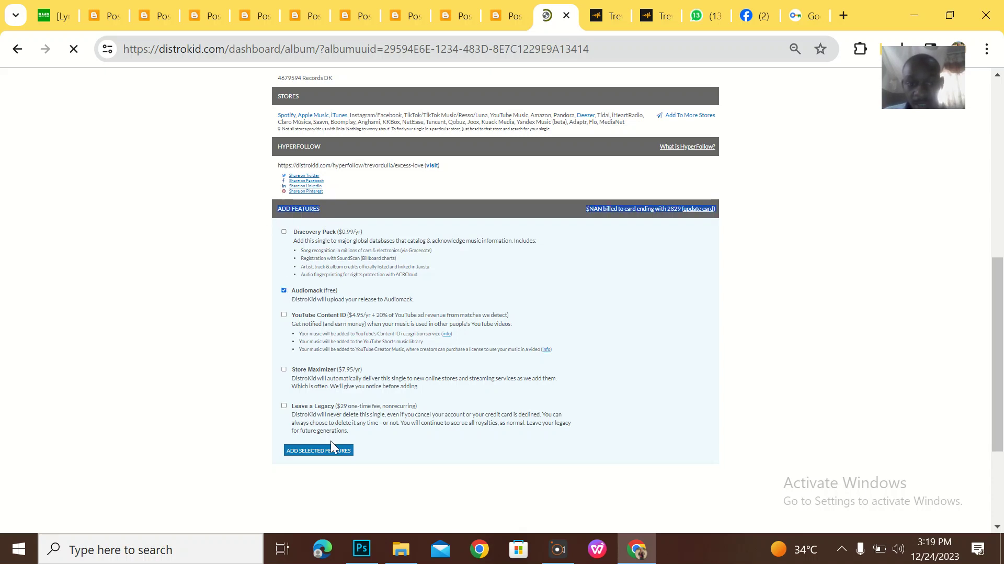
left_click(318, 451)
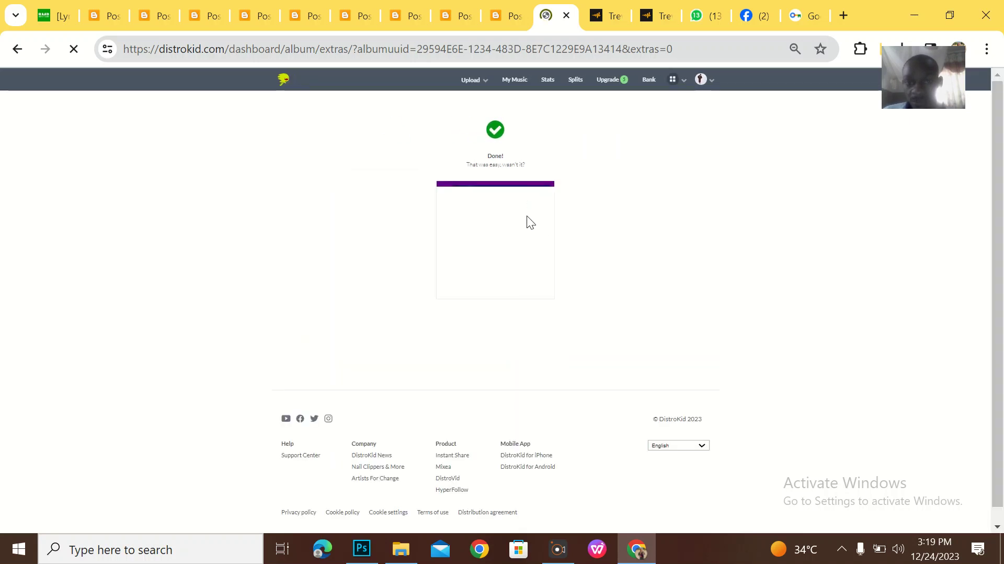
Step: Add the free Audiomack feature to the Journey of TREVOR DULLA album
left_click(517, 81)
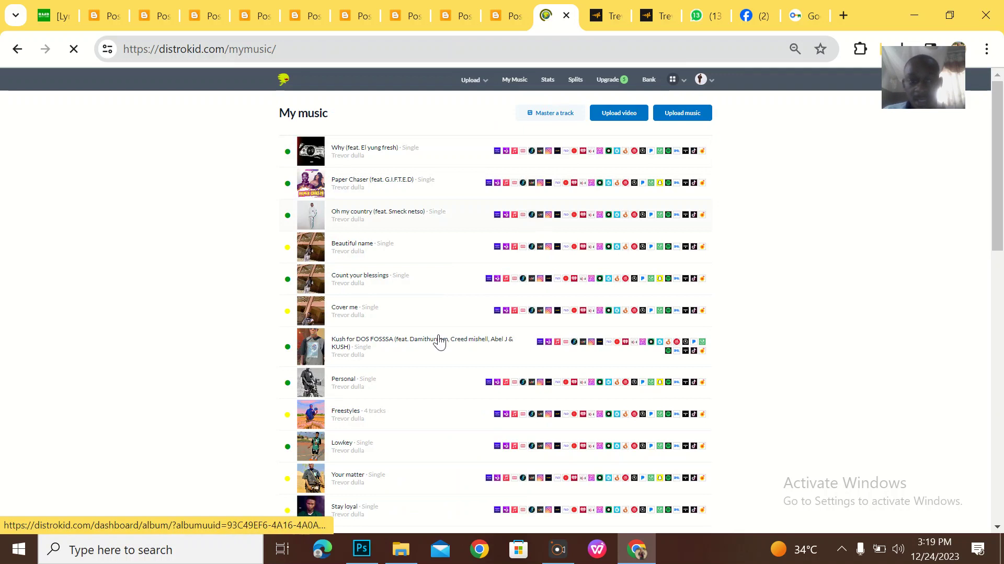
scroll(343, 384, "down", 5)
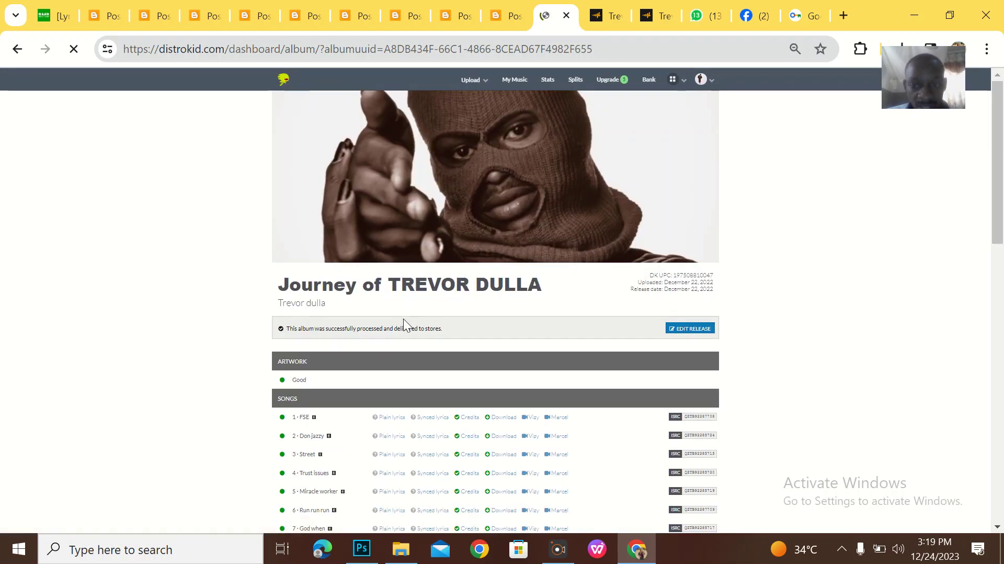
scroll(404, 325, "down", 5)
scroll(377, 346, "down", 4)
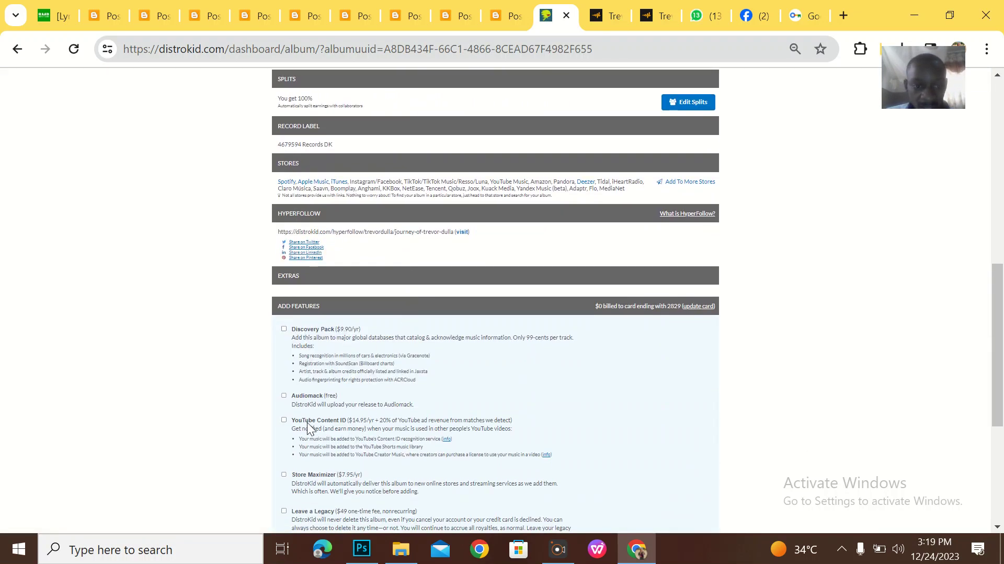
scroll(389, 400, "down", 4)
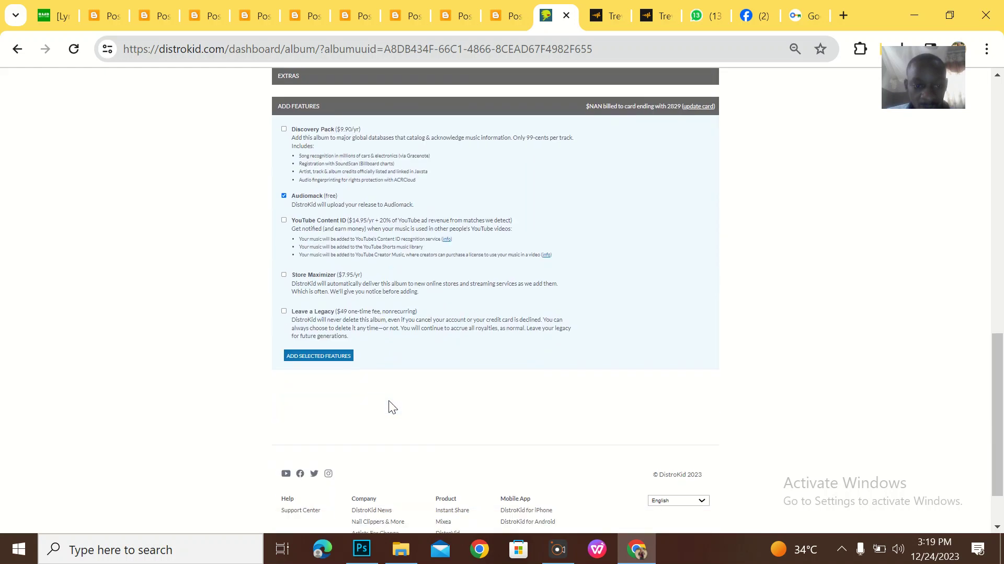
left_click(345, 356)
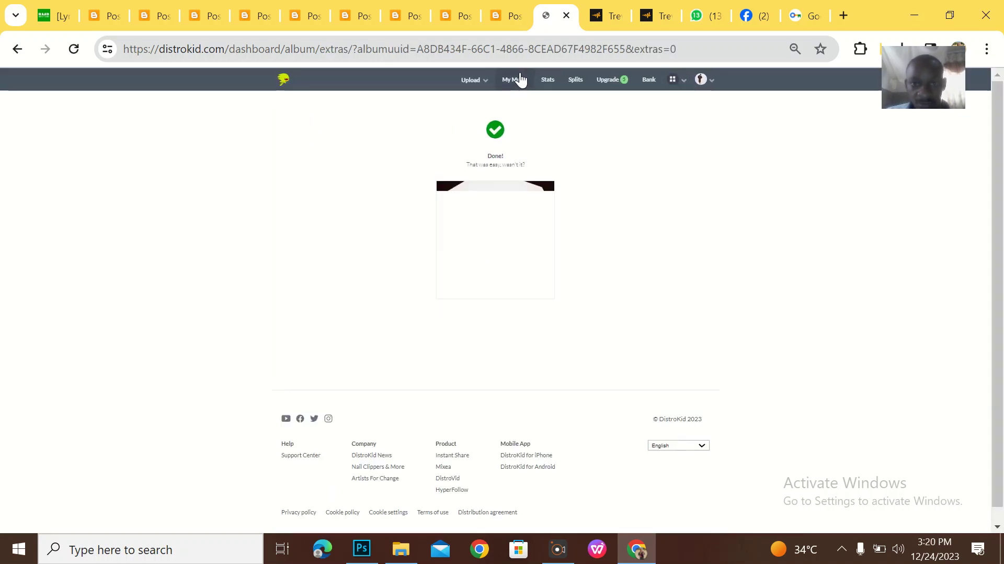
left_click(514, 80)
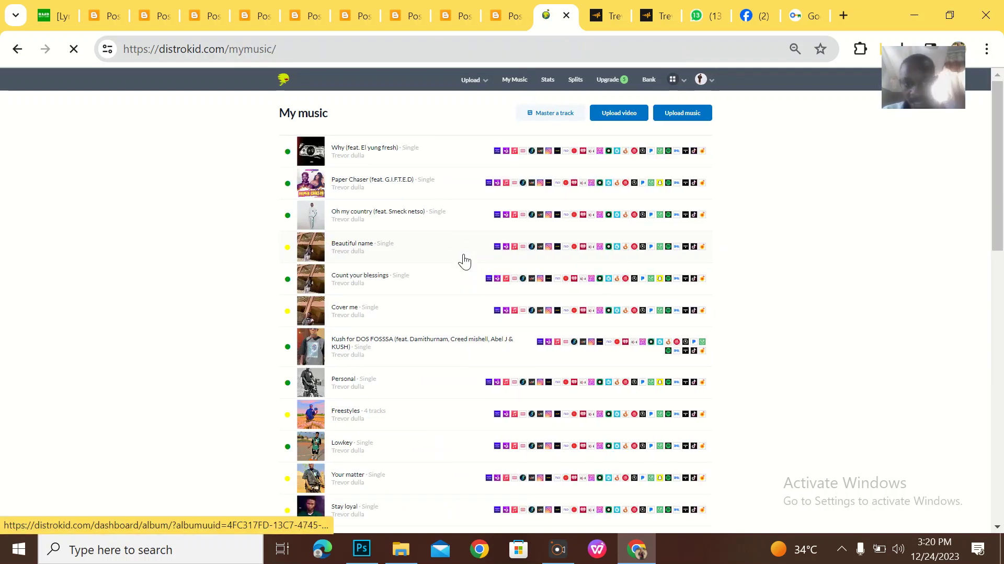
Step: Add the free Audiomack feature to the Lyrical werey album
scroll(443, 352, "down", 1)
scroll(446, 354, "down", 5)
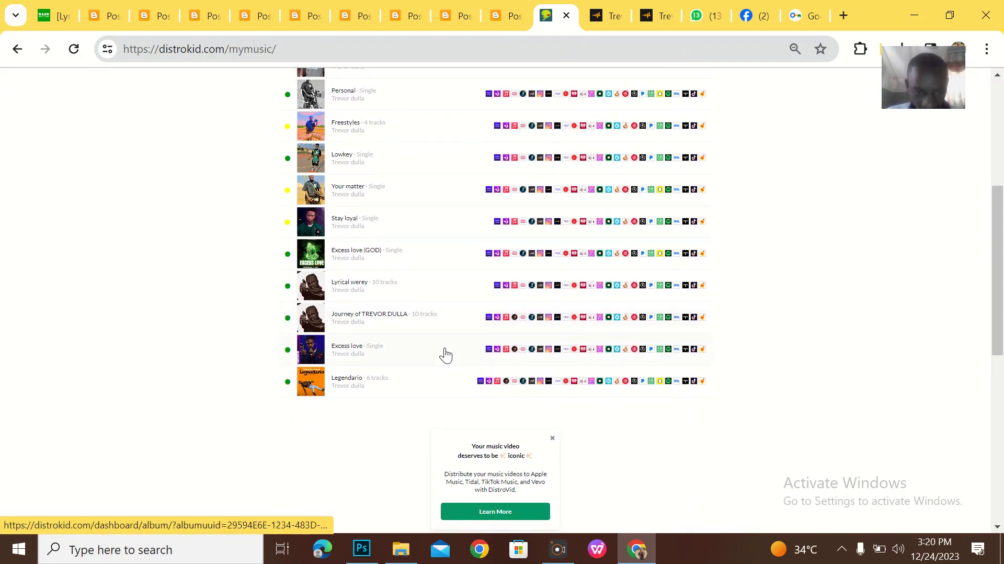
left_click(362, 285)
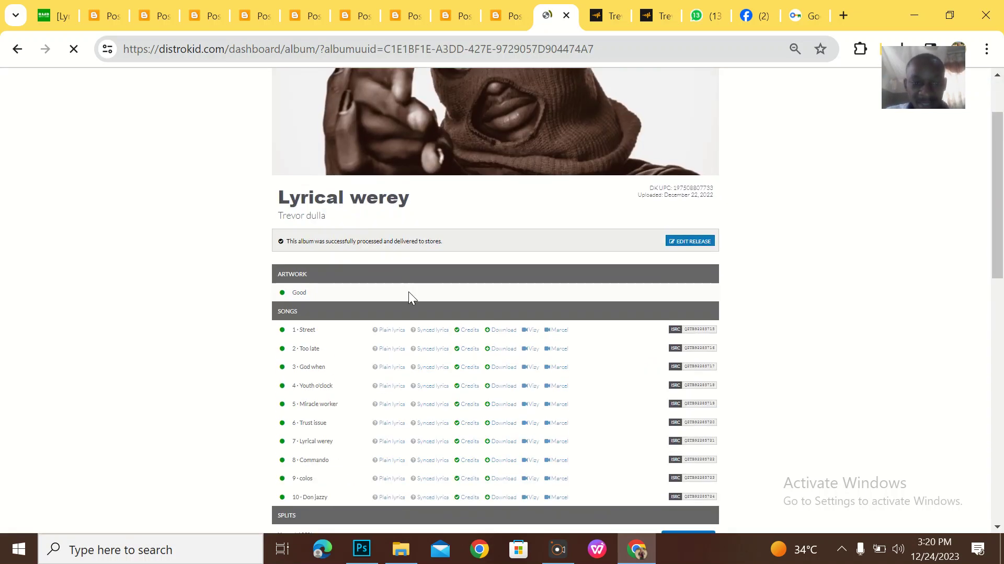
scroll(395, 280, "down", 2)
scroll(395, 279, "down", 4)
scroll(379, 325, "down", 2)
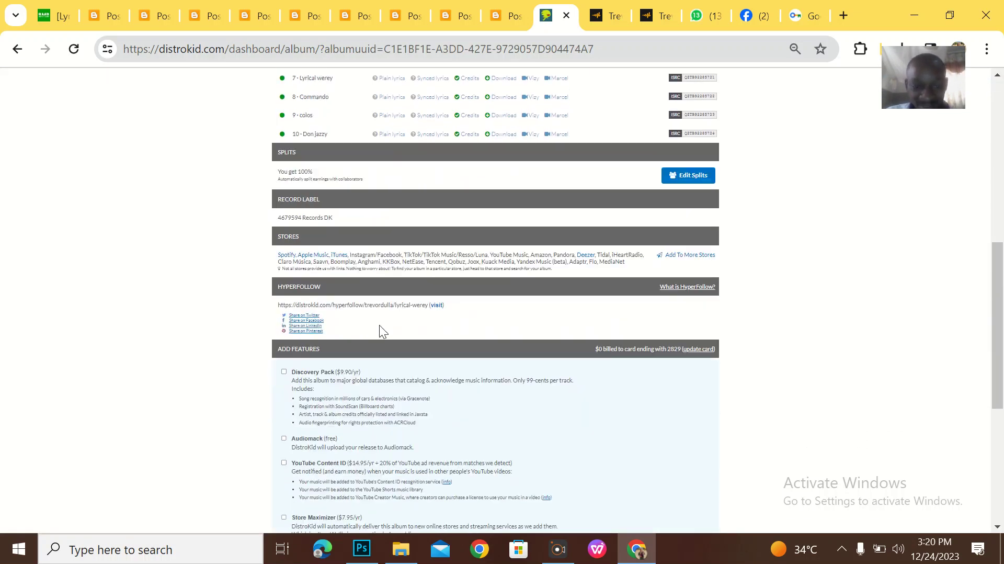
scroll(320, 368, "down", 3)
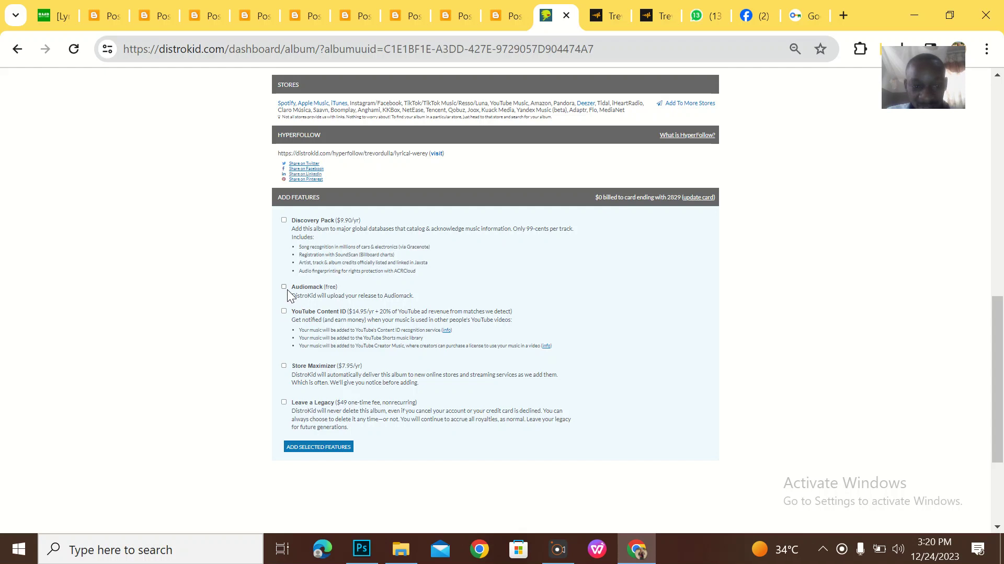
left_click(317, 449)
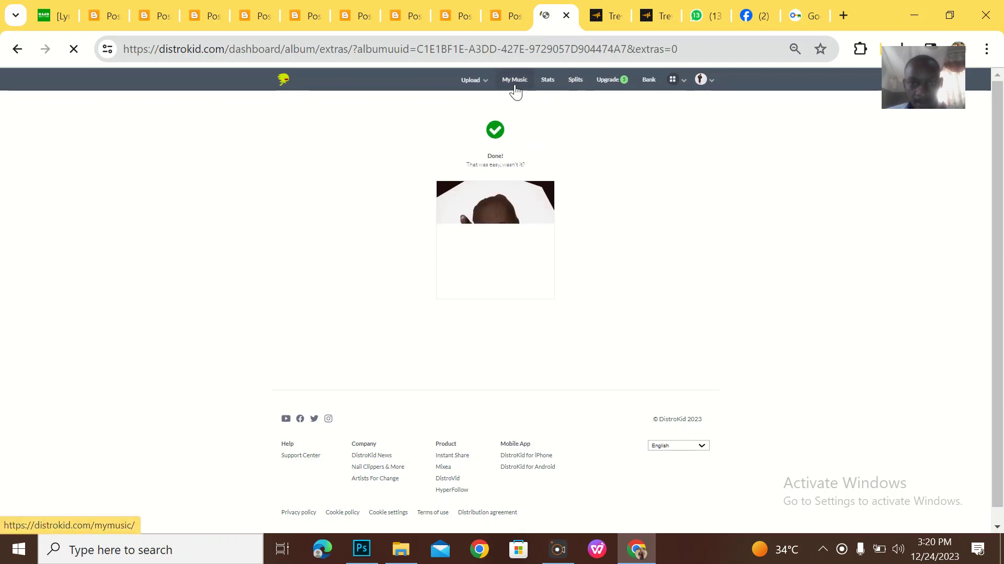
Step: Add the free Audiomack feature to the Excess love (GOD) single
left_click(495, 219)
scroll(464, 303, "down", 6)
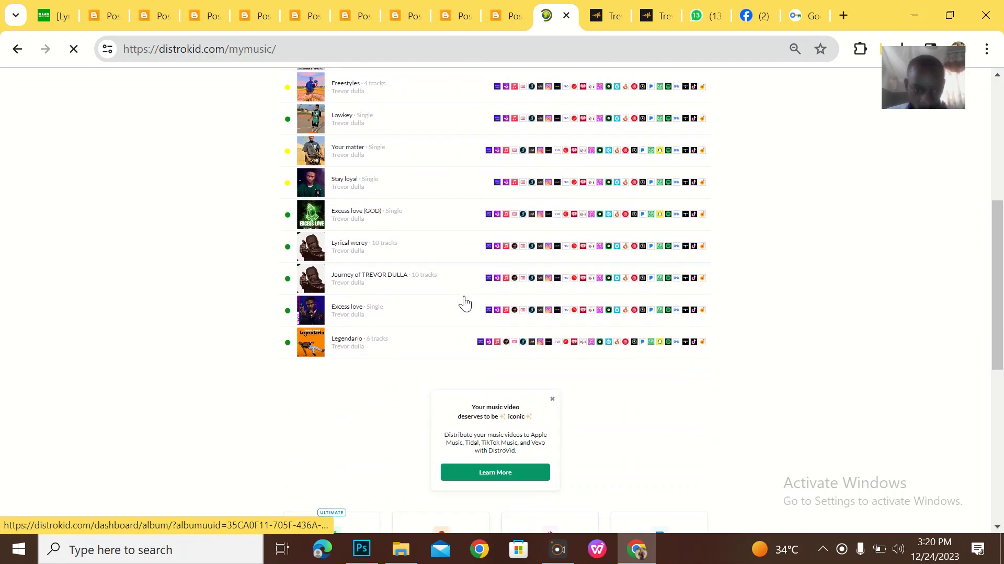
scroll(465, 303, "up", 2)
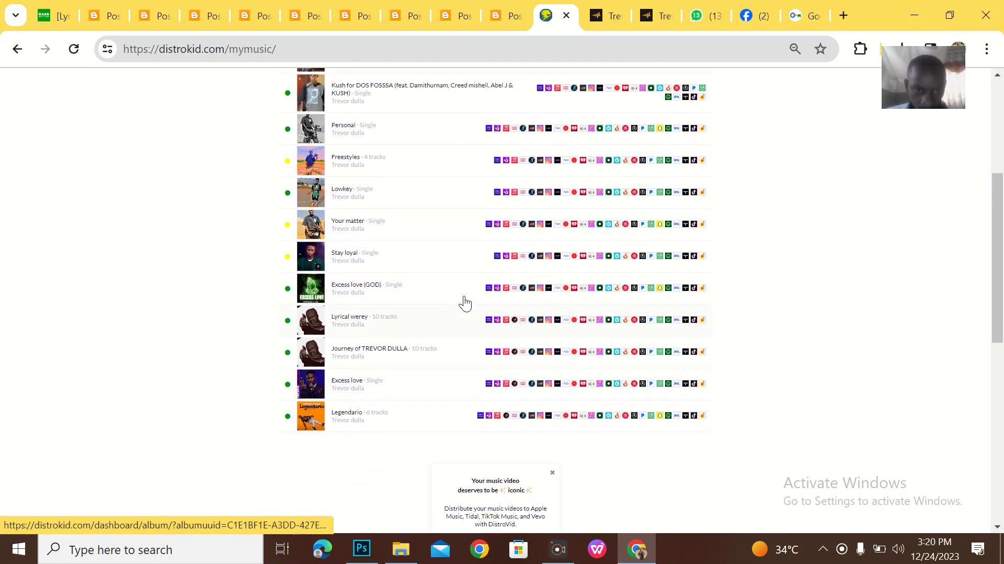
left_click(363, 293)
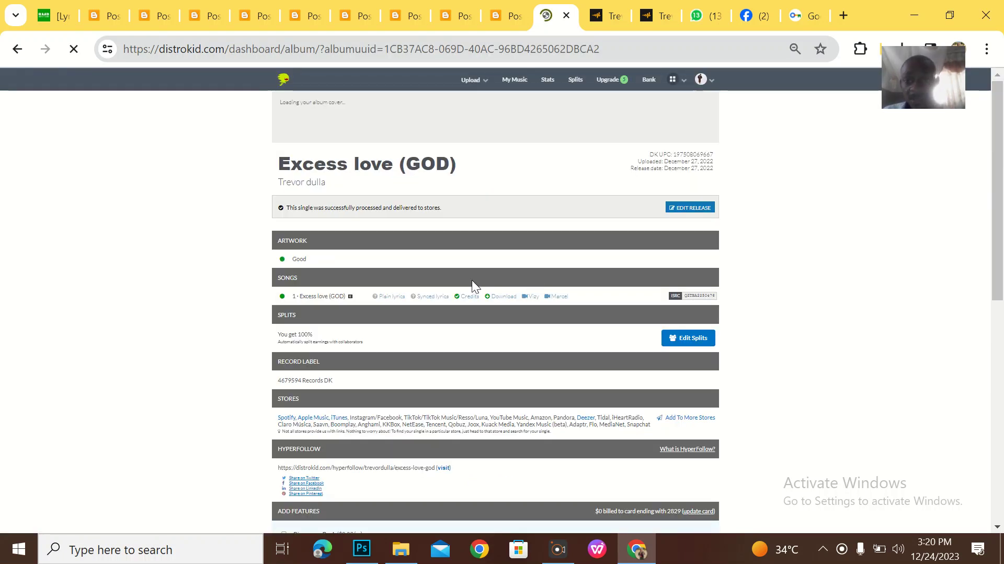
scroll(471, 280, "down", 2)
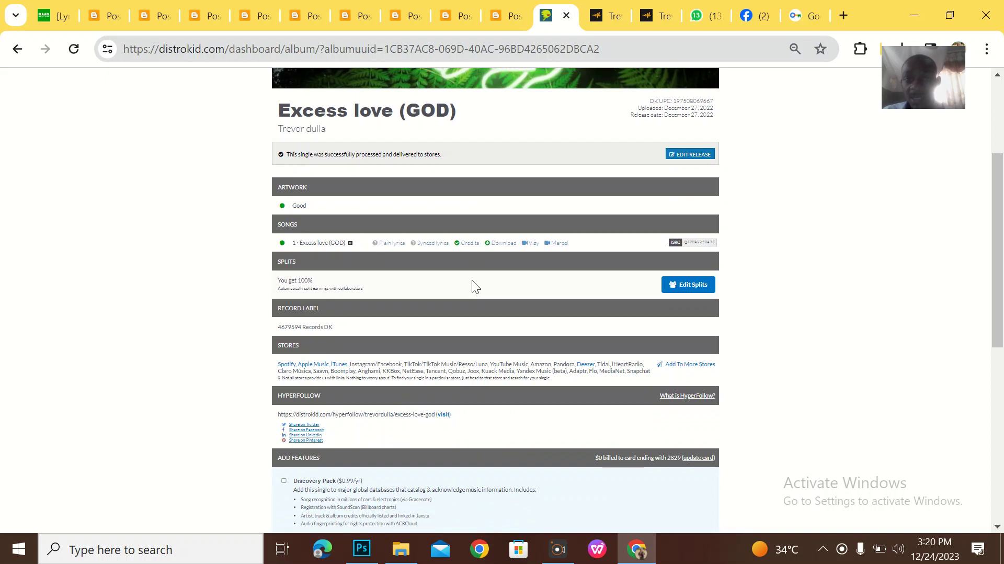
scroll(472, 280, "up", 3)
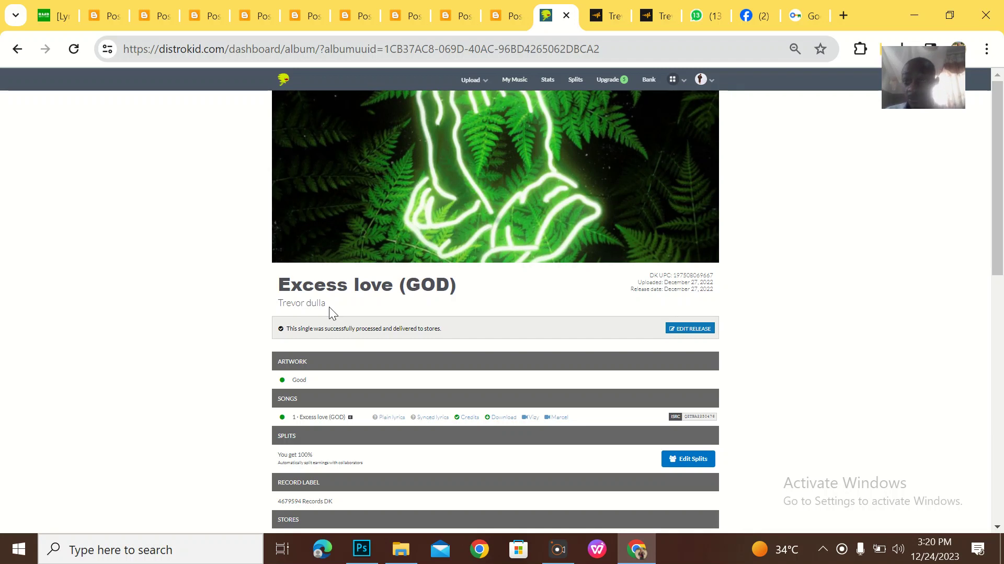
scroll(328, 307, "down", 8)
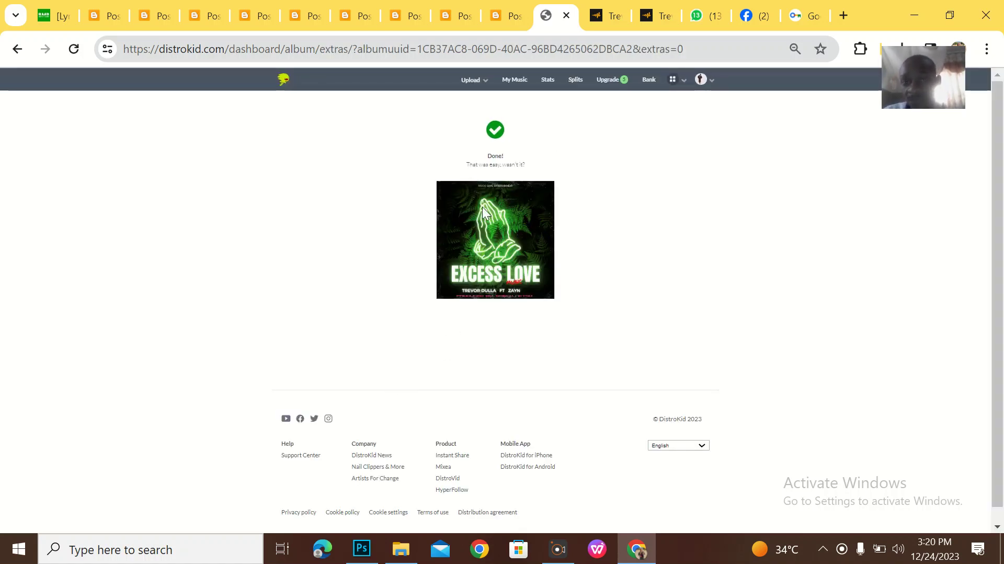
left_click(515, 80)
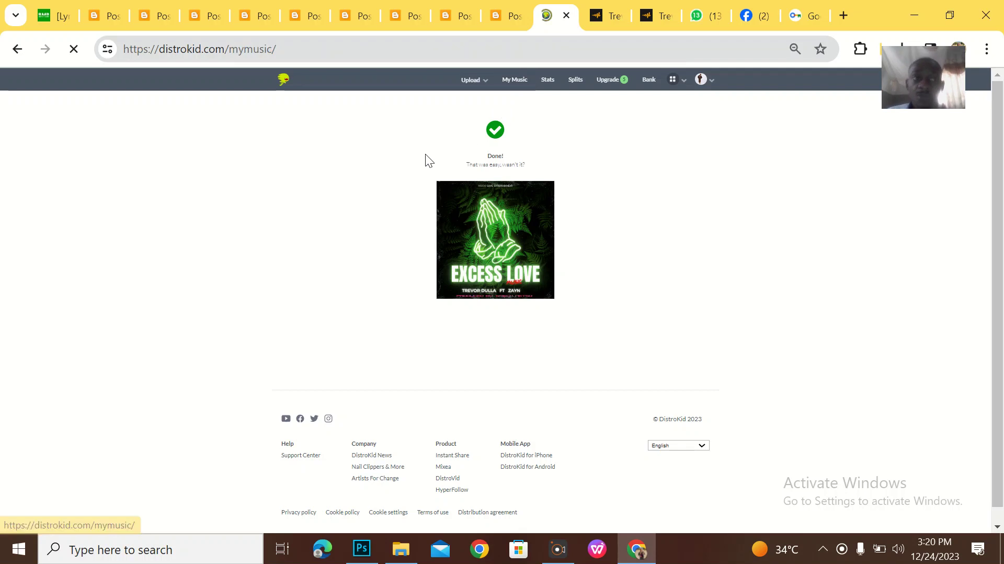
Step: Add the free Audiomack feature to the Lowkey single
scroll(426, 161, "down", 4)
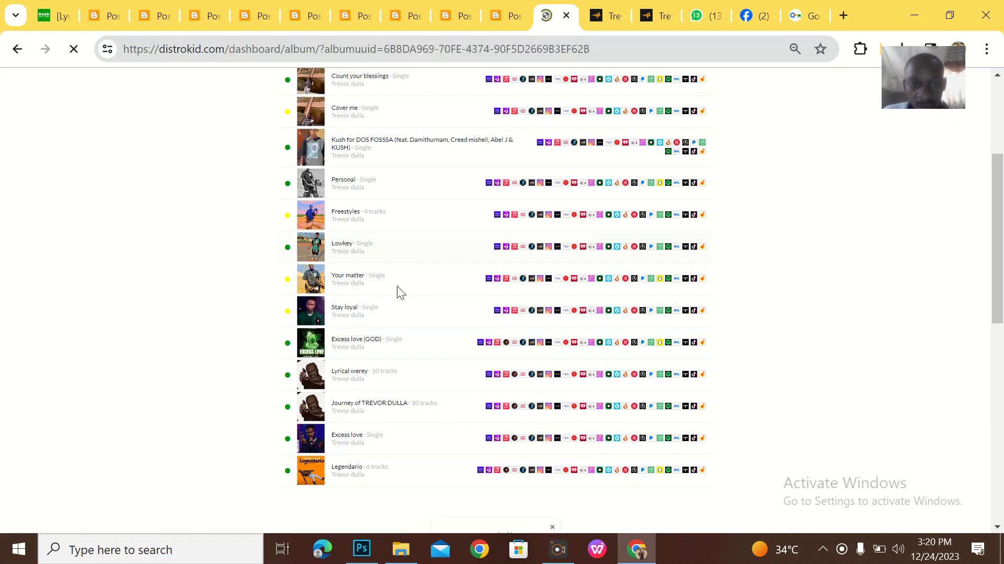
scroll(439, 350, "down", 5)
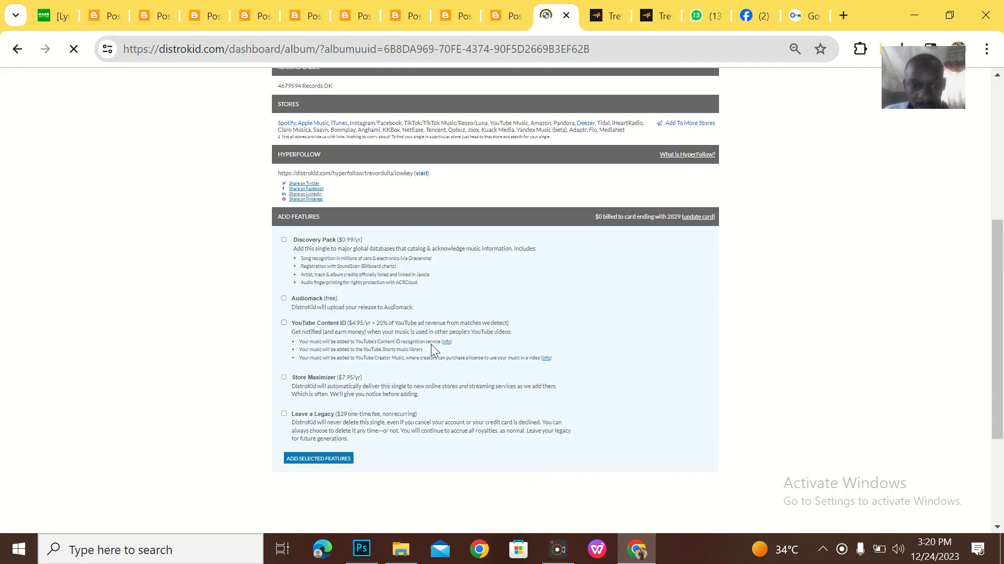
left_click(284, 298)
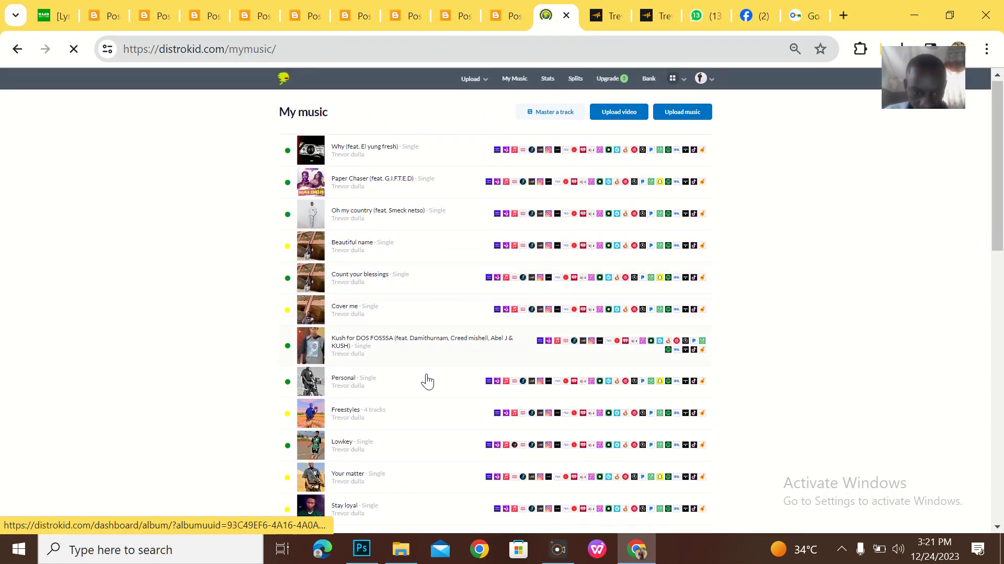
Step: Add the free Audiomack feature to the Personal single
left_click(344, 379)
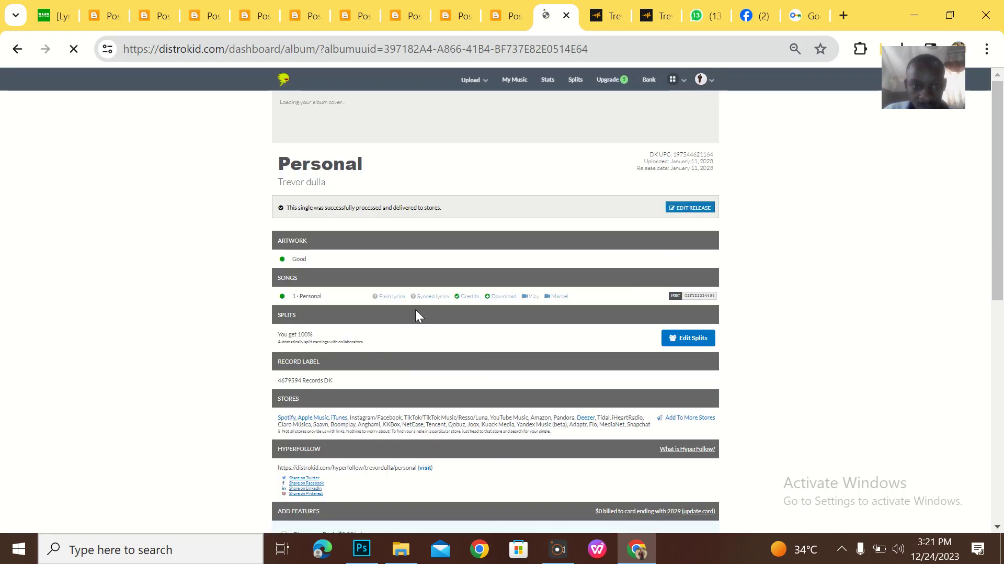
scroll(415, 312, "down", 5)
scroll(416, 301, "down", 1)
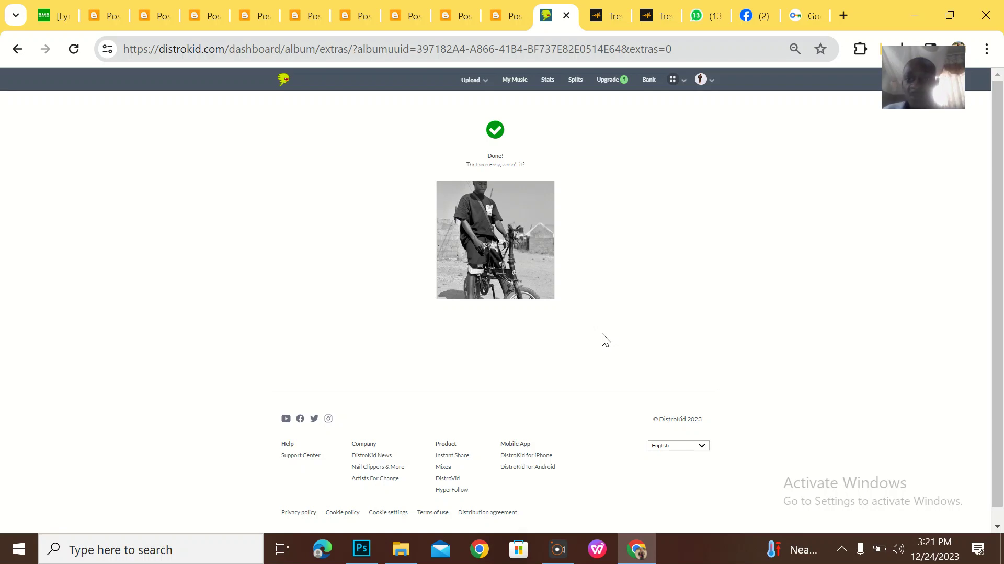
Step: Check the Connect to Audiomack page under Special access shows the account linked
left_click(674, 79)
left_click(697, 322)
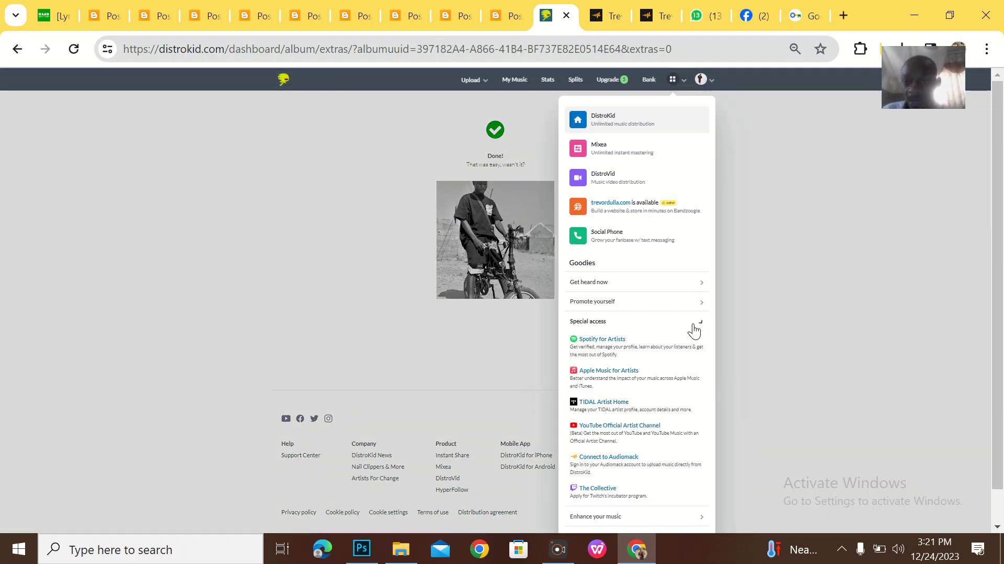
left_click(602, 465)
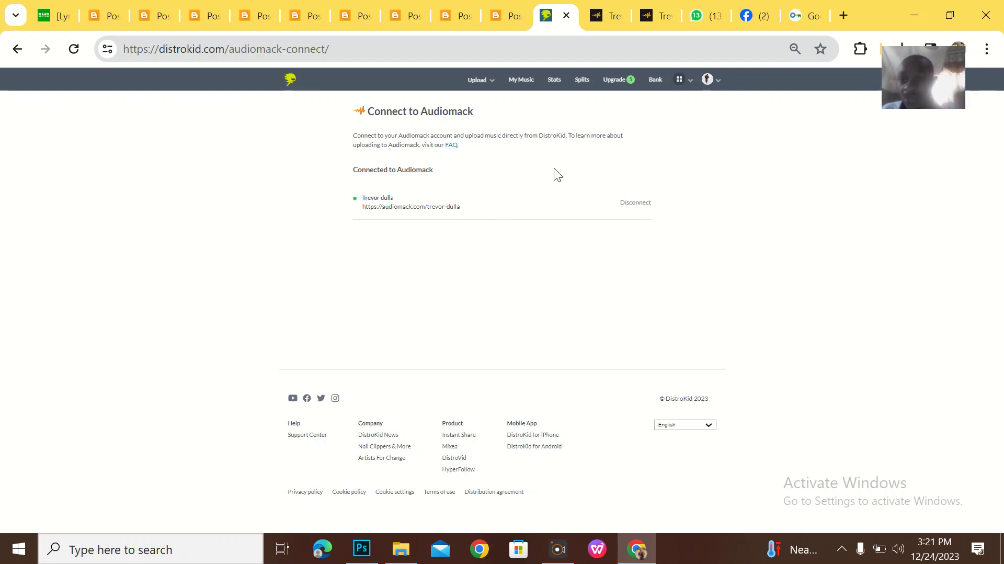
left_click(521, 79)
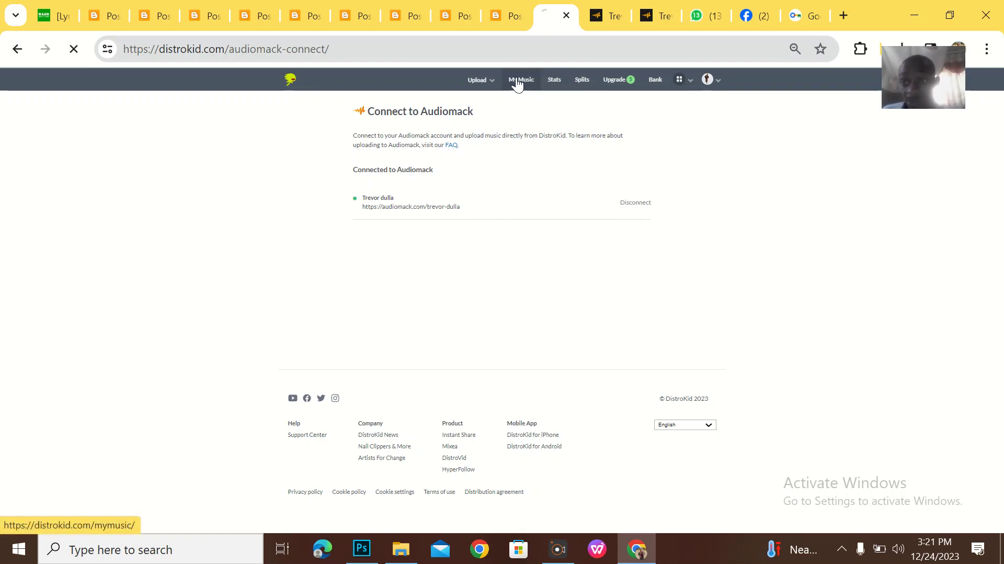